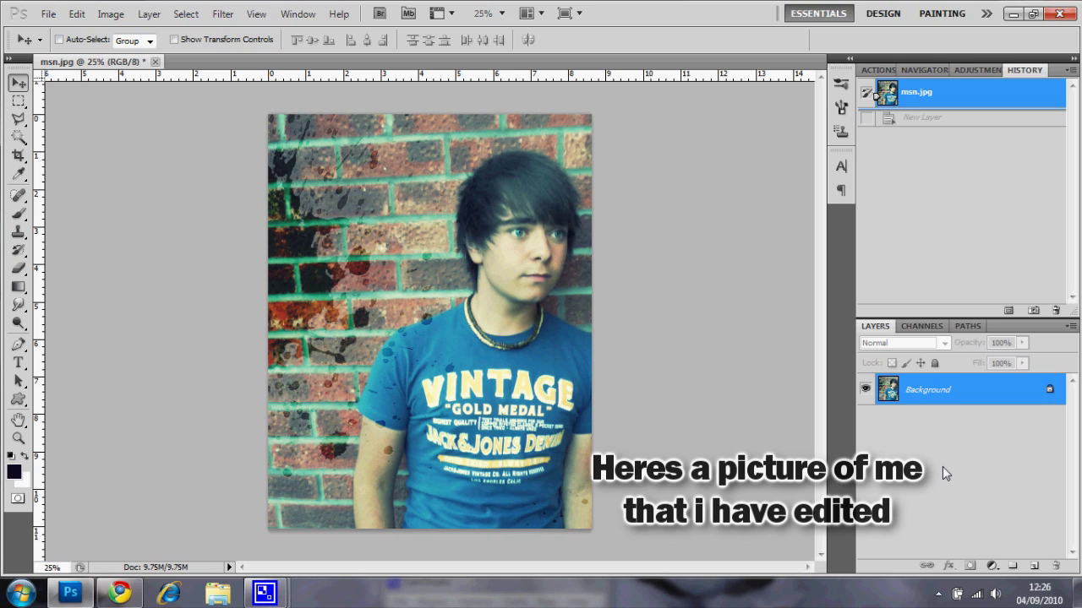
- Type 'samwjones' as new text near the top-left of the photo and select it
{"action": "left_click", "coordinate": [19, 363]}
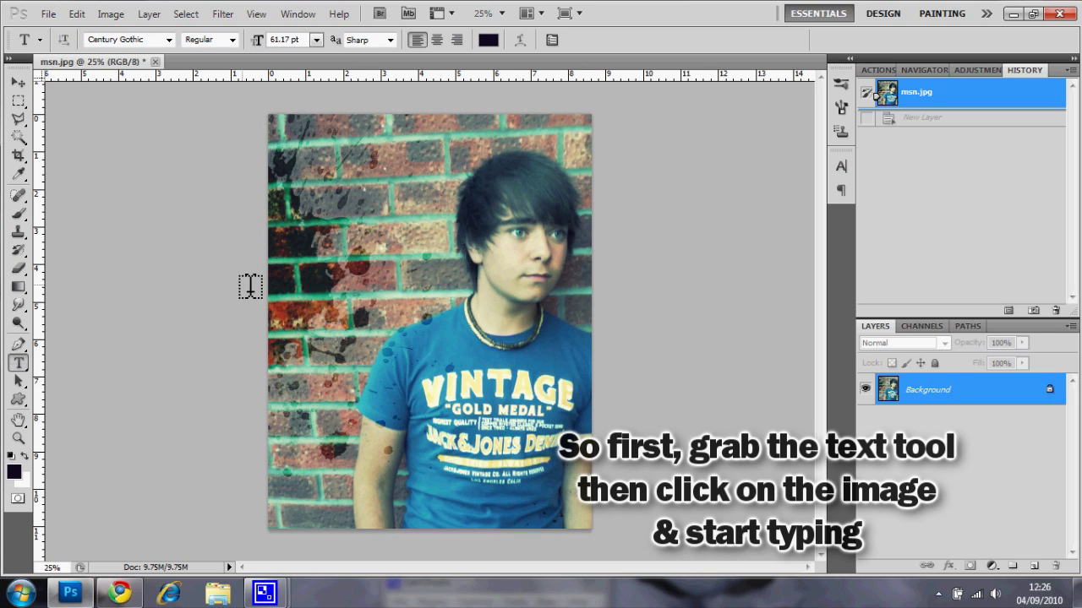
{"action": "left_click", "coordinate": [336, 211]}
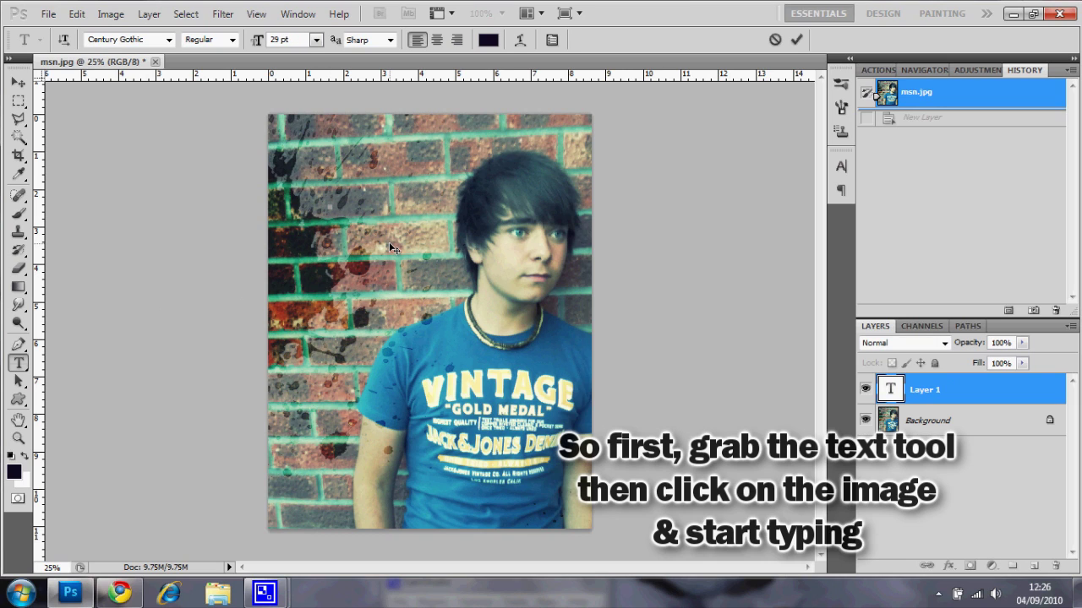
{"action": "type", "text": "sa"}
{"action": "type", "text": "mwjones"}
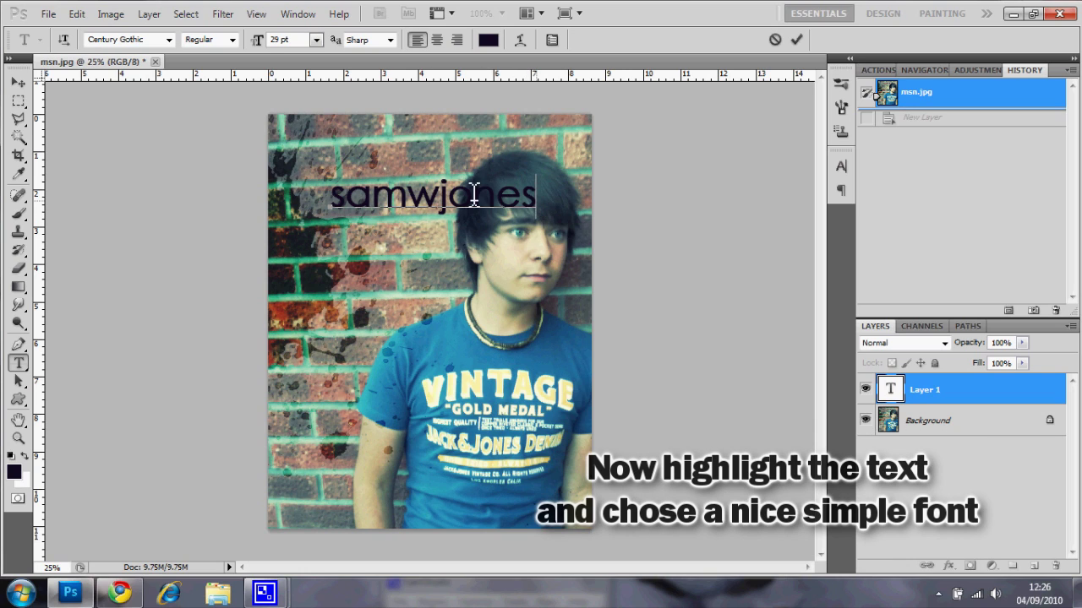
{"action": "left_click_drag", "start_coordinate": [541, 202], "coordinate": [329, 200]}
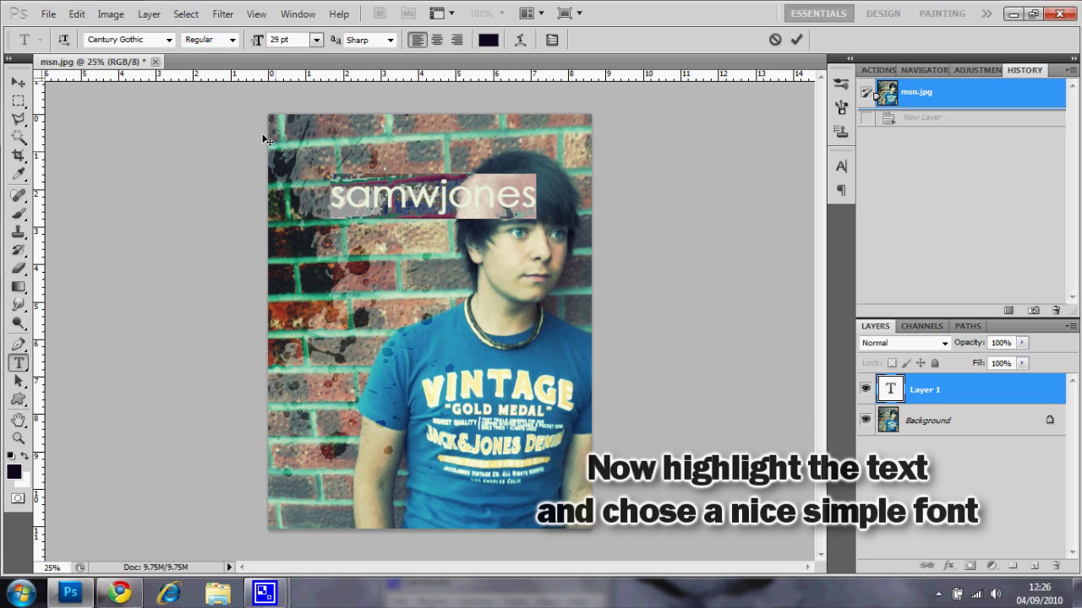
- Style the text in black Century Gothic and commit it
{"action": "left_click", "coordinate": [169, 40]}
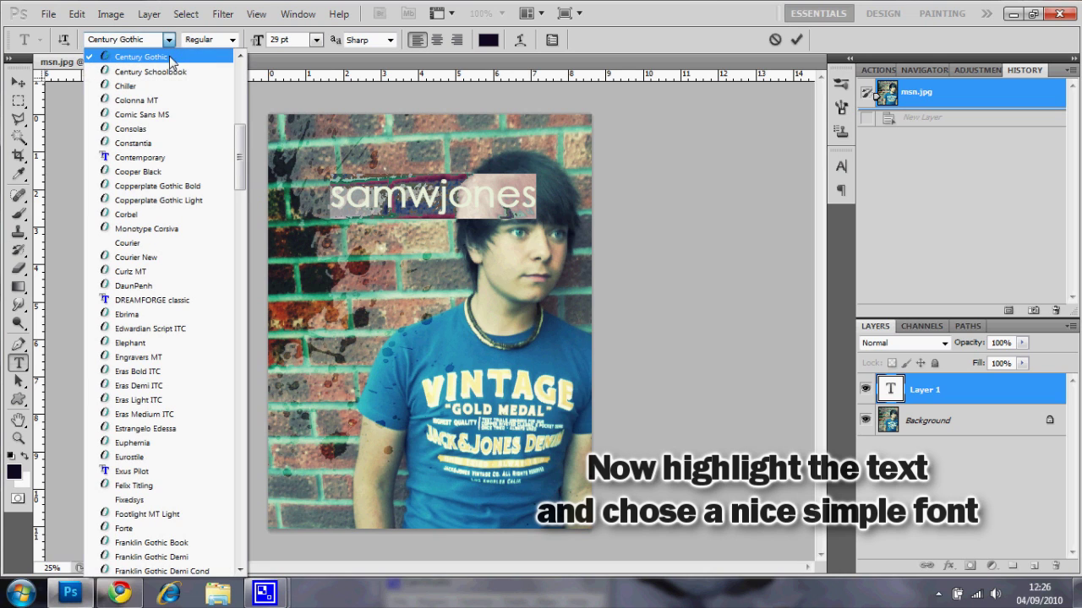
{"action": "scroll", "coordinate": [173, 71], "scroll_direction": "up", "scroll_amount": 2}
{"action": "scroll", "coordinate": [182, 119], "scroll_direction": "up", "scroll_amount": 1}
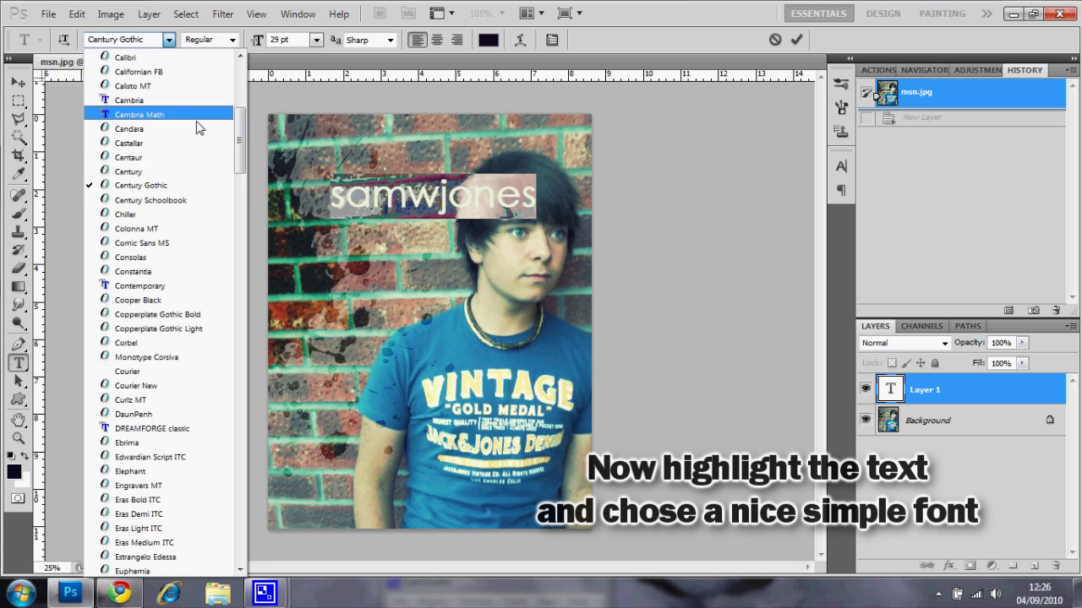
{"action": "left_click", "coordinate": [179, 186]}
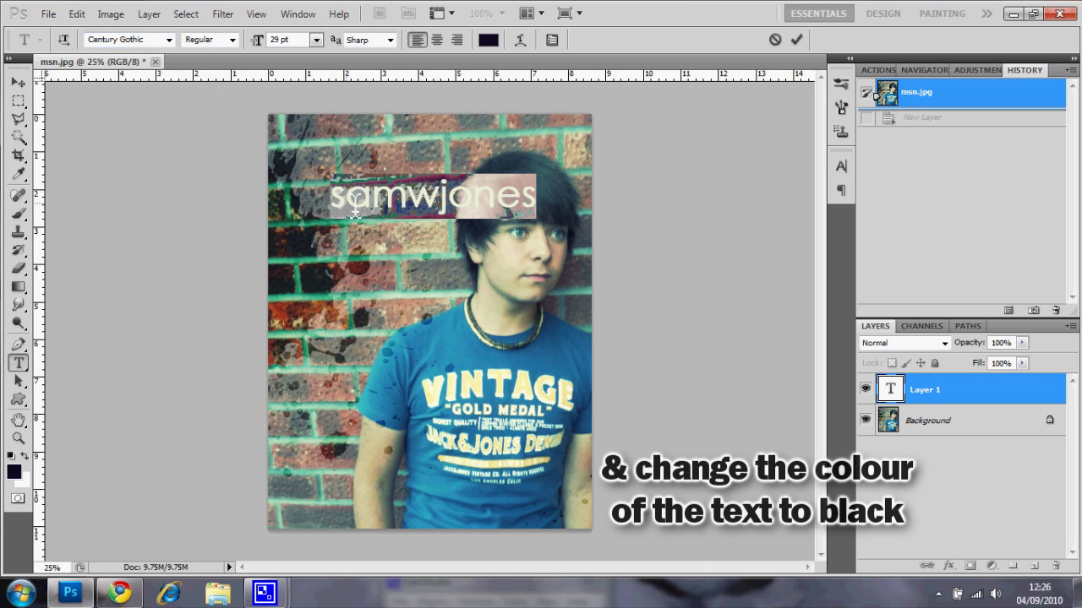
{"action": "left_click", "coordinate": [488, 40]}
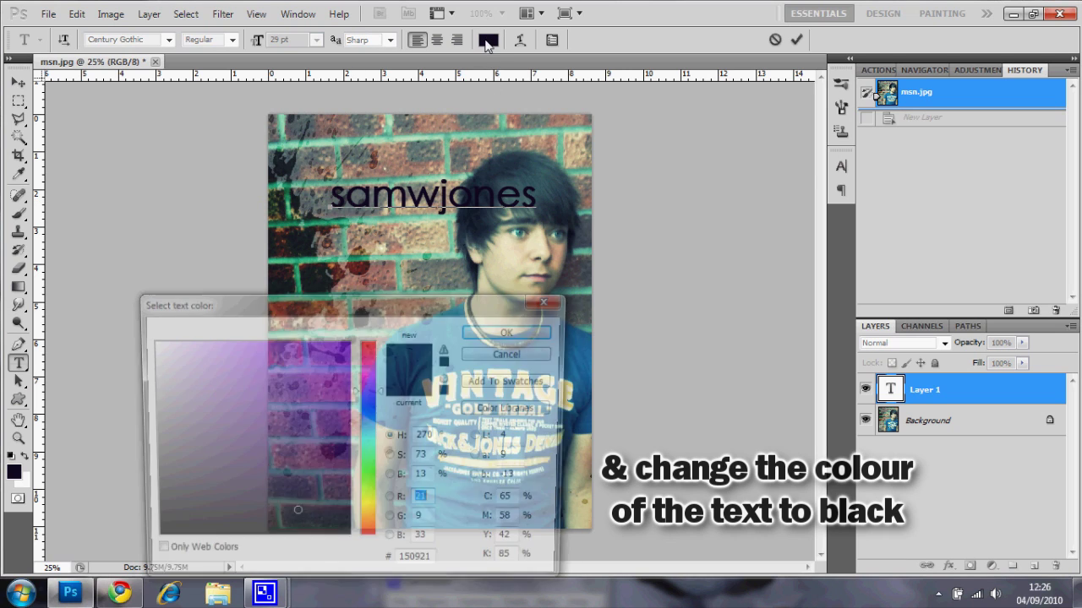
{"action": "left_click_drag", "start_coordinate": [200, 510], "coordinate": [133, 556]}
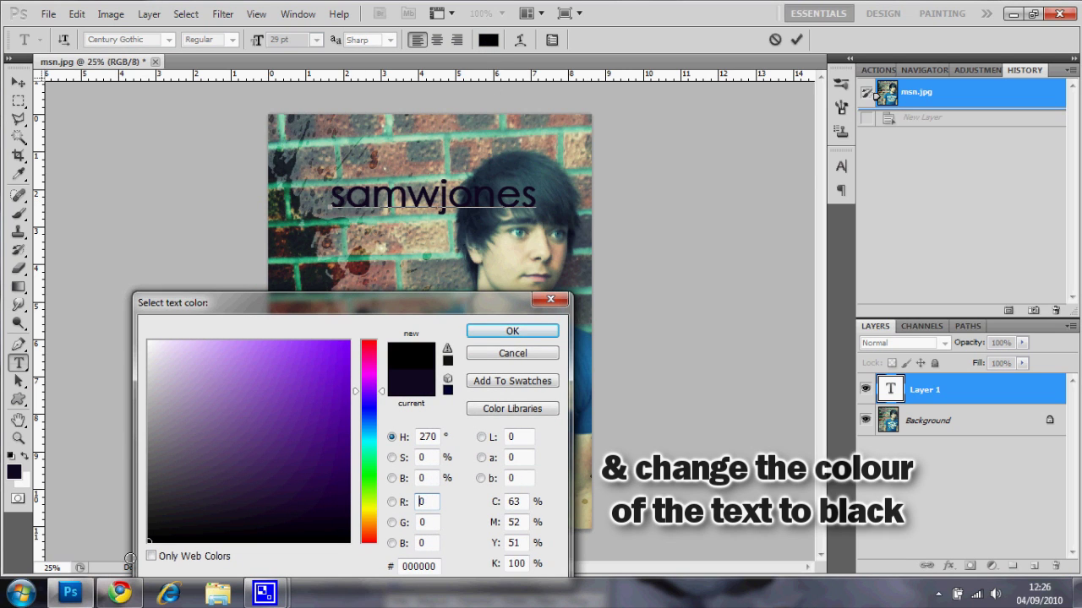
{"action": "left_click", "coordinate": [482, 330]}
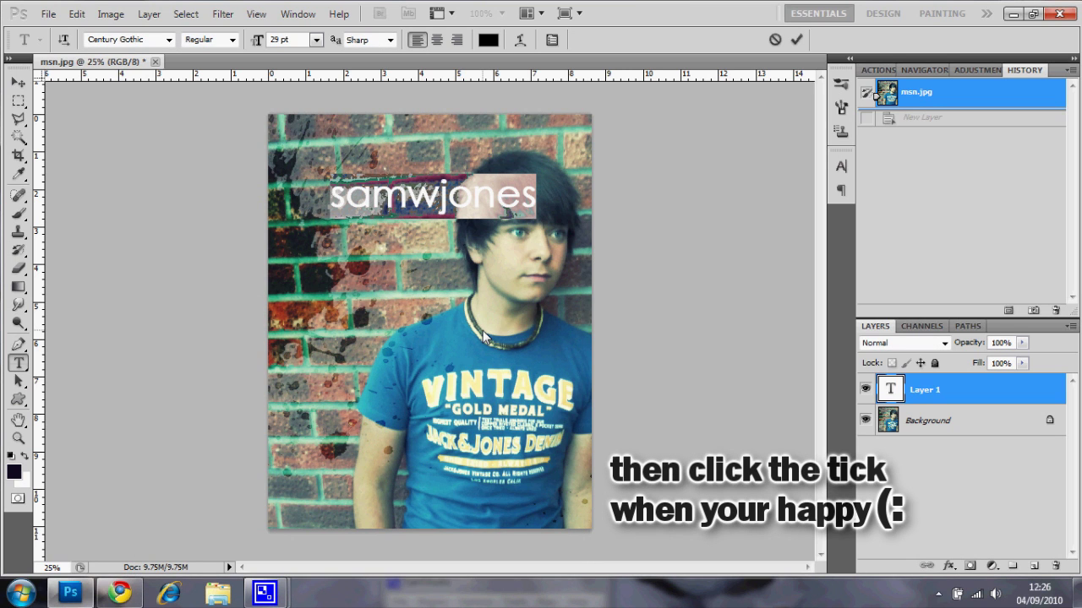
{"action": "left_click", "coordinate": [795, 41]}
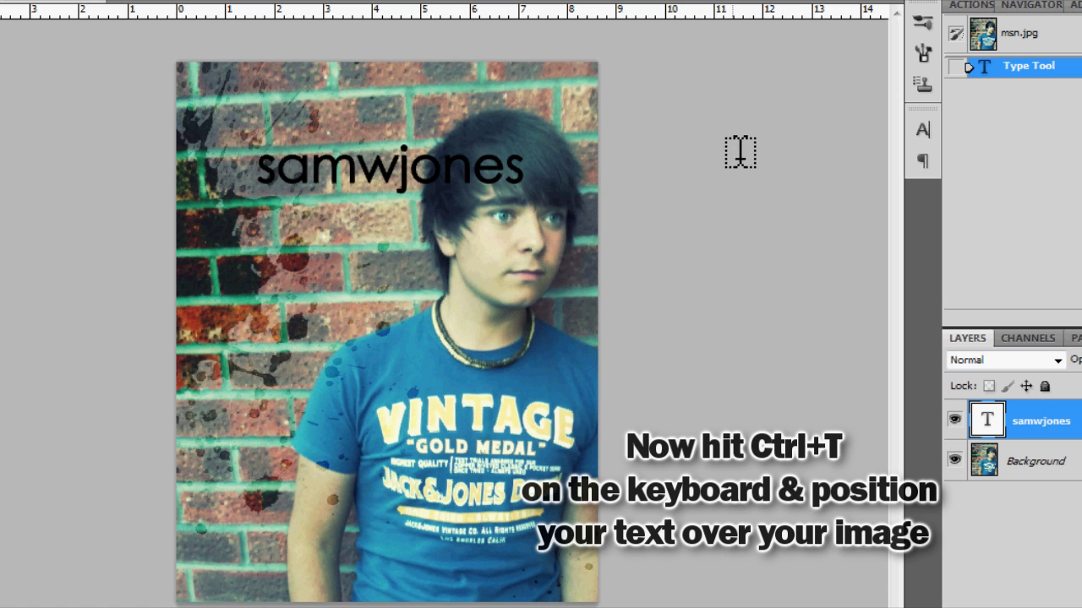
- Free-transform the text: rotate, enlarge and move it roughly diagonally across the photo
{"action": "key", "text": "ctrl+t"}
{"action": "left_click_drag", "start_coordinate": [598, 243], "coordinate": [627, 118]}
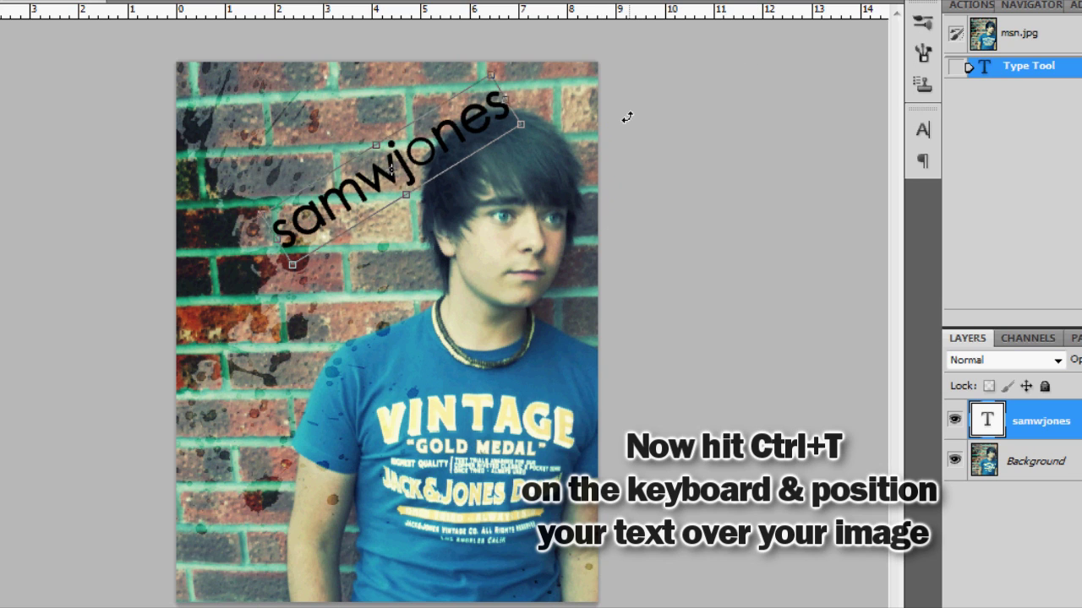
{"action": "mouse_move", "coordinate": [292, 265]}
{"action": "left_mouse_down"}
{"action": "mouse_move", "coordinate": [249, 400]}
{"action": "mouse_move", "coordinate": [110, 438]}
{"action": "left_mouse_up"}
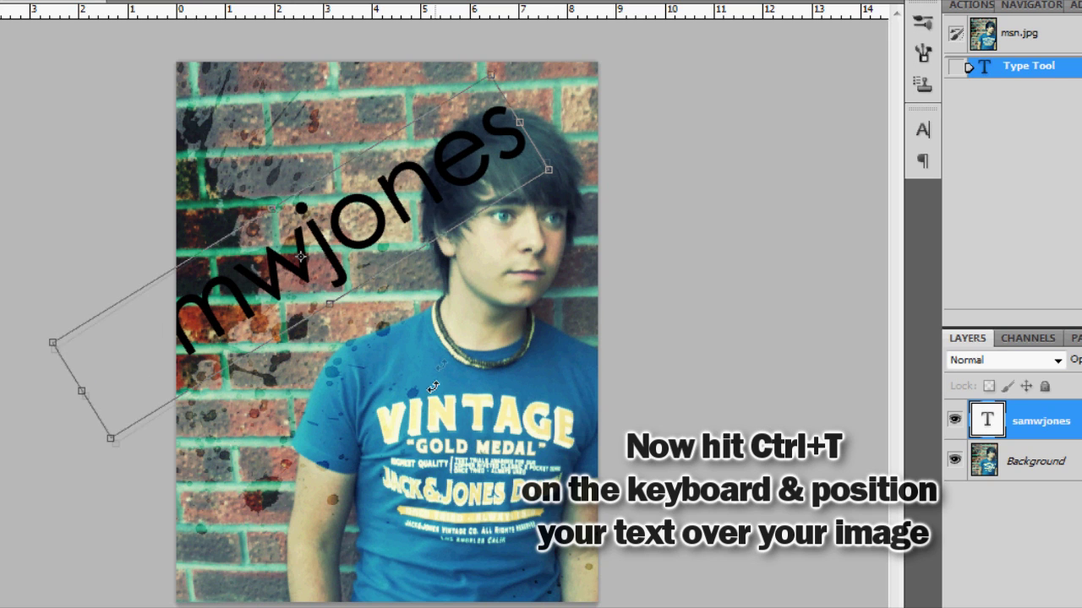
{"action": "left_click_drag", "start_coordinate": [432, 386], "coordinate": [460, 347]}
{"action": "mouse_move", "coordinate": [233, 348]}
{"action": "left_mouse_down"}
{"action": "mouse_move", "coordinate": [335, 386]}
{"action": "mouse_move", "coordinate": [355, 423]}
{"action": "left_mouse_up"}
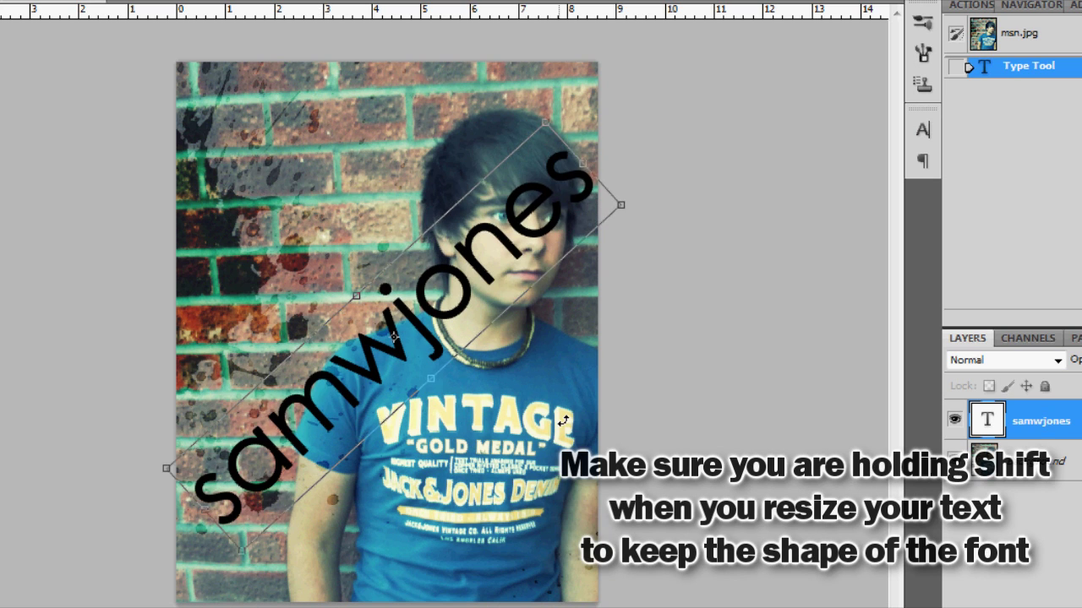
{"action": "left_click_drag", "start_coordinate": [548, 120], "coordinate": [524, 111]}
- Fine-tune the transform to 211.24% scale and −54.26° rotation, then apply it
{"action": "left_click_drag", "start_coordinate": [606, 181], "coordinate": [619, 168]}
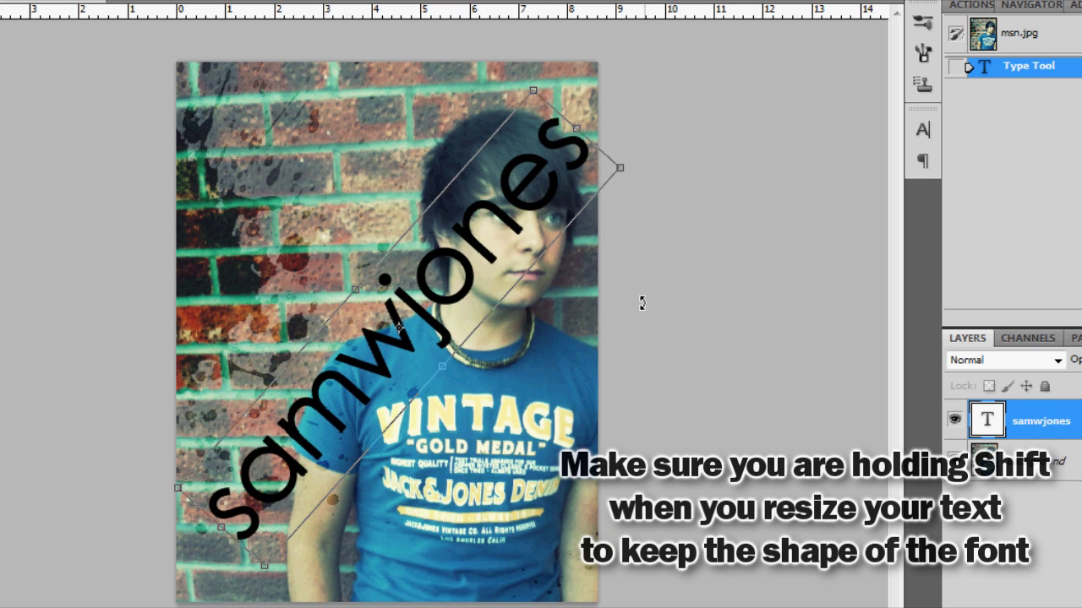
{"action": "left_click_drag", "start_coordinate": [643, 302], "coordinate": [640, 297]}
{"action": "left_click_drag", "start_coordinate": [326, 423], "coordinate": [315, 432]}
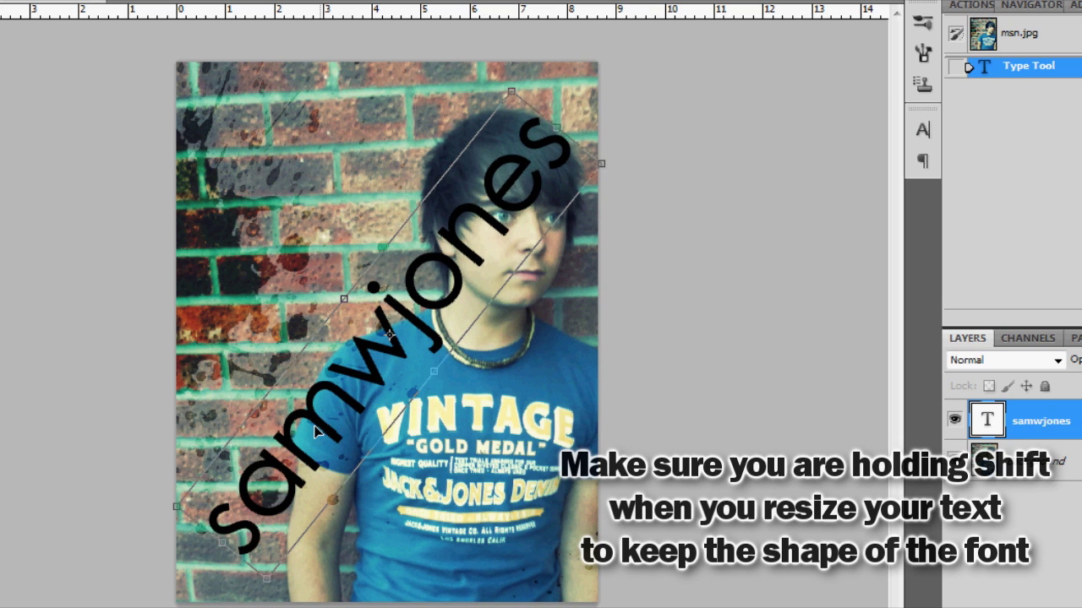
{"action": "left_click_drag", "start_coordinate": [508, 95], "coordinate": [501, 53]}
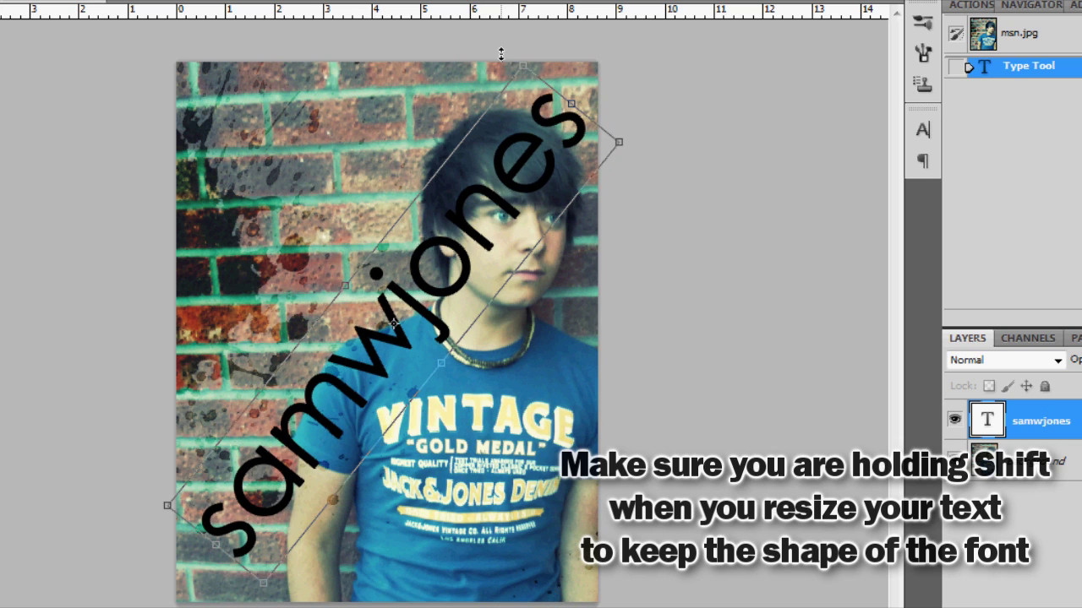
{"action": "left_click_drag", "start_coordinate": [613, 238], "coordinate": [620, 295]}
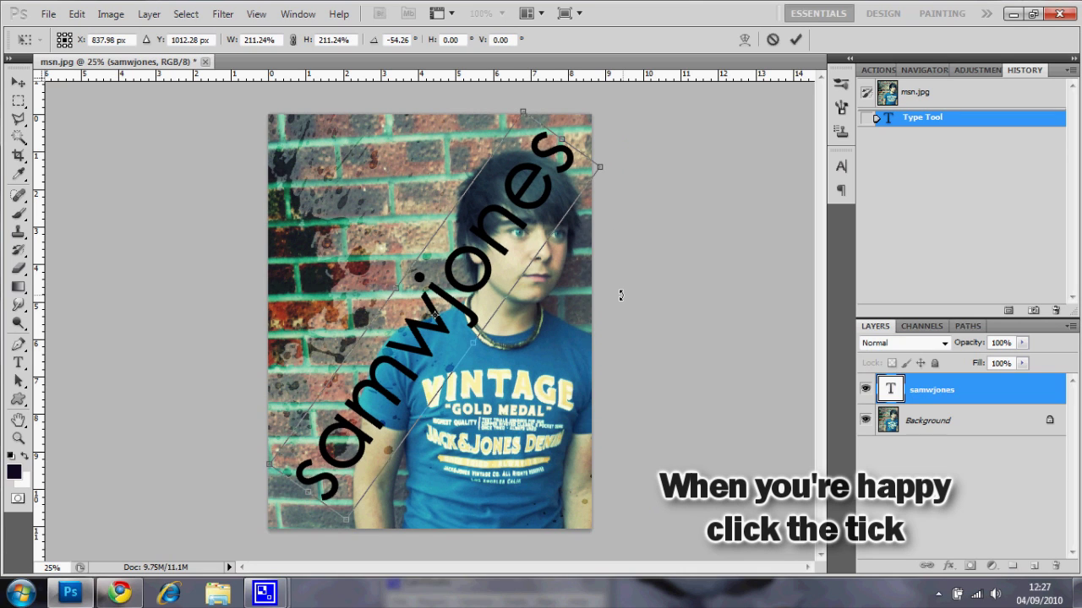
{"action": "left_click", "coordinate": [797, 40]}
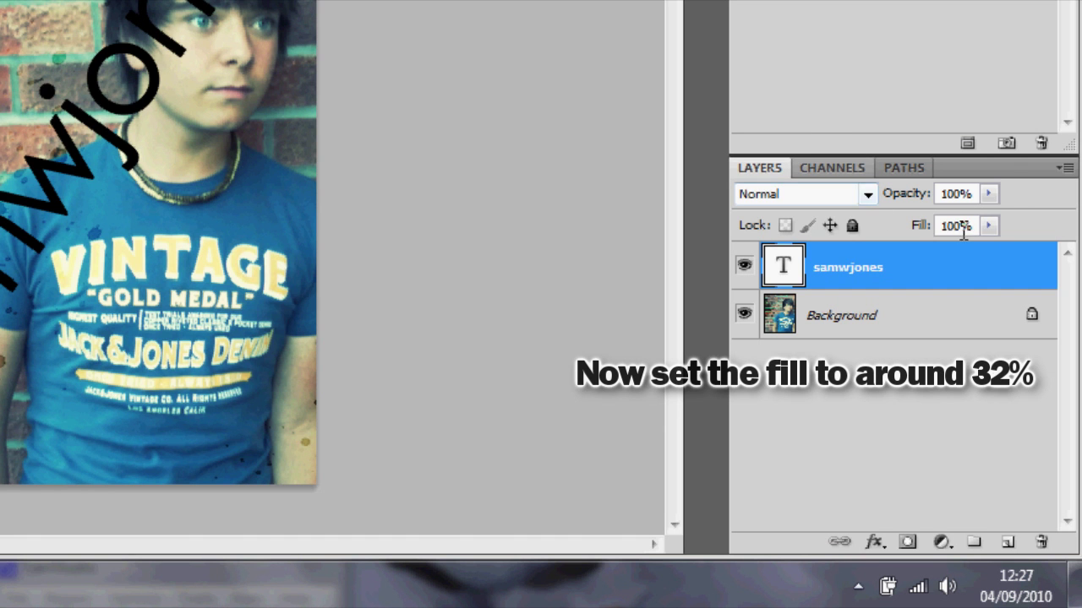
- Lower the samwjones layer to 32% fill and 69% opacity
{"action": "left_click", "coordinate": [1022, 363]}
{"action": "left_click", "coordinate": [924, 252]}
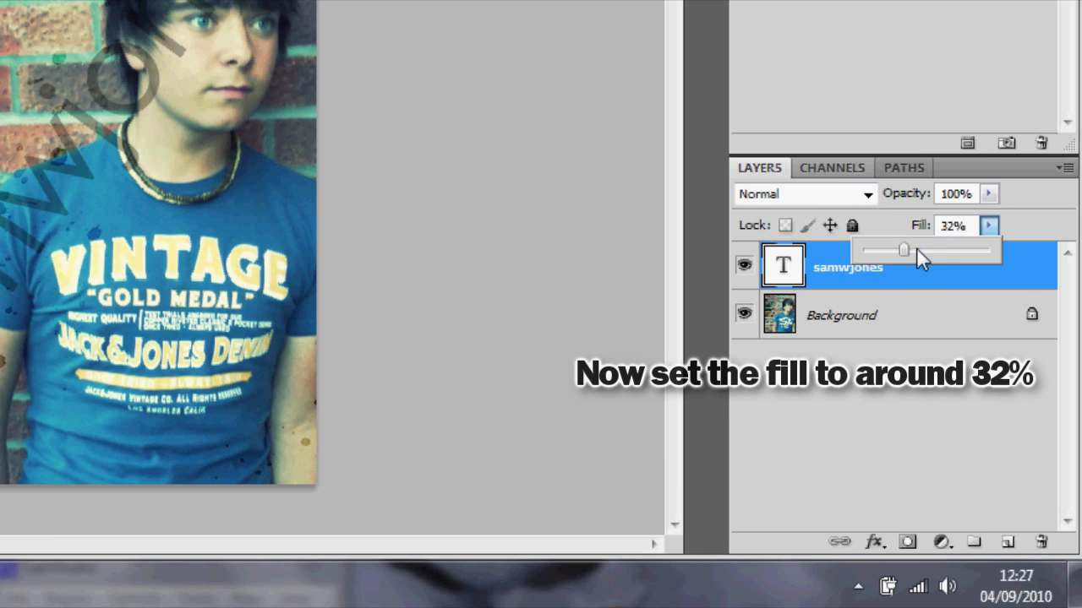
{"action": "left_click", "coordinate": [988, 194]}
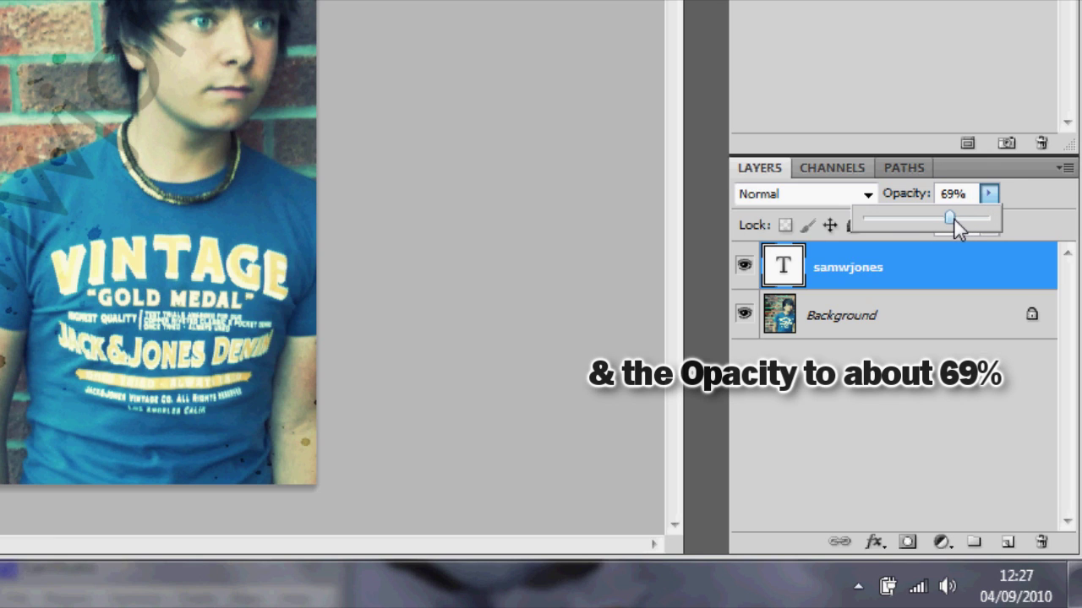
{"action": "left_click", "coordinate": [989, 193]}
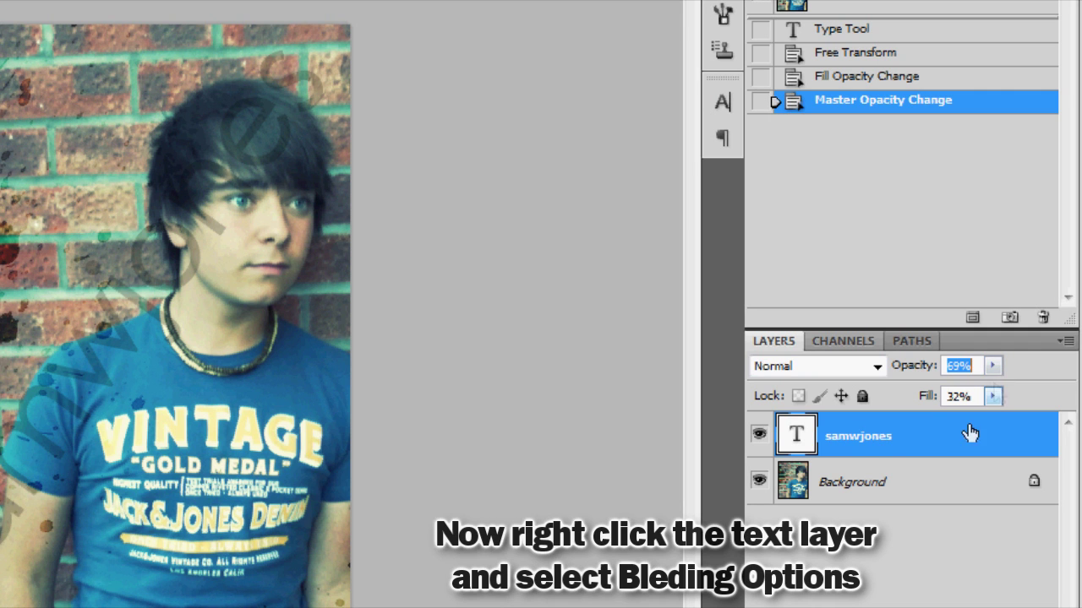
- Enable an Outer Glow on the text layer in Normal mode with colour ffffff
{"action": "right_click", "coordinate": [882, 441]}
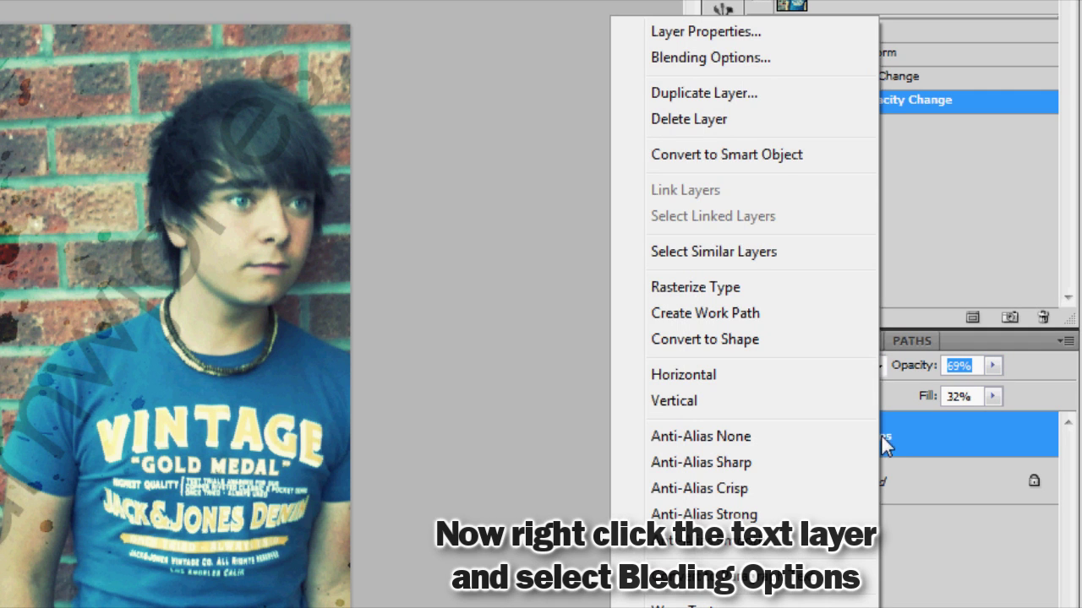
{"action": "left_click", "coordinate": [732, 58]}
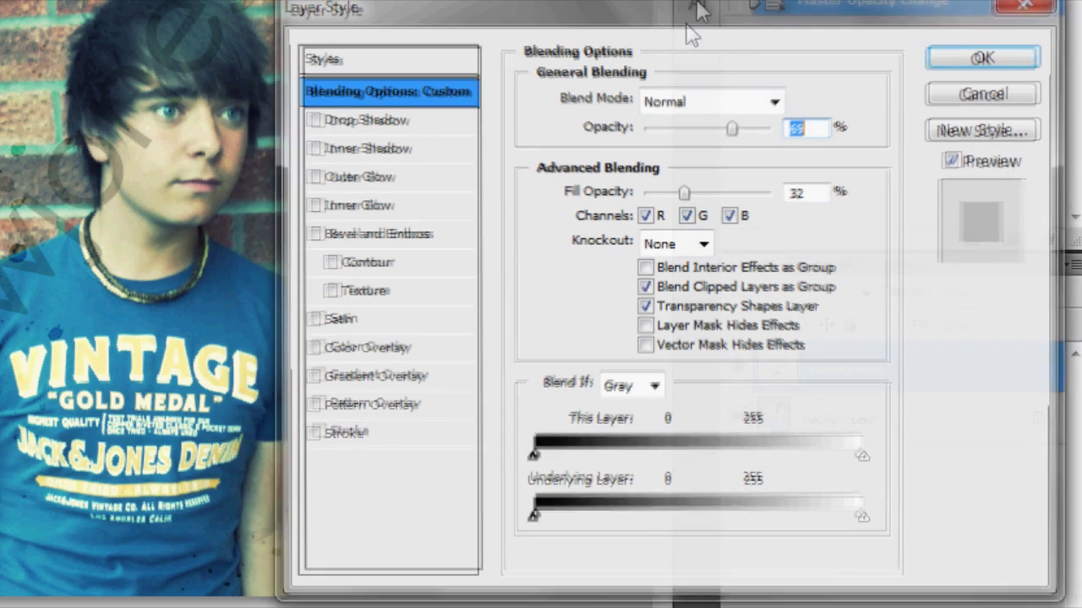
{"action": "left_click", "coordinate": [380, 178]}
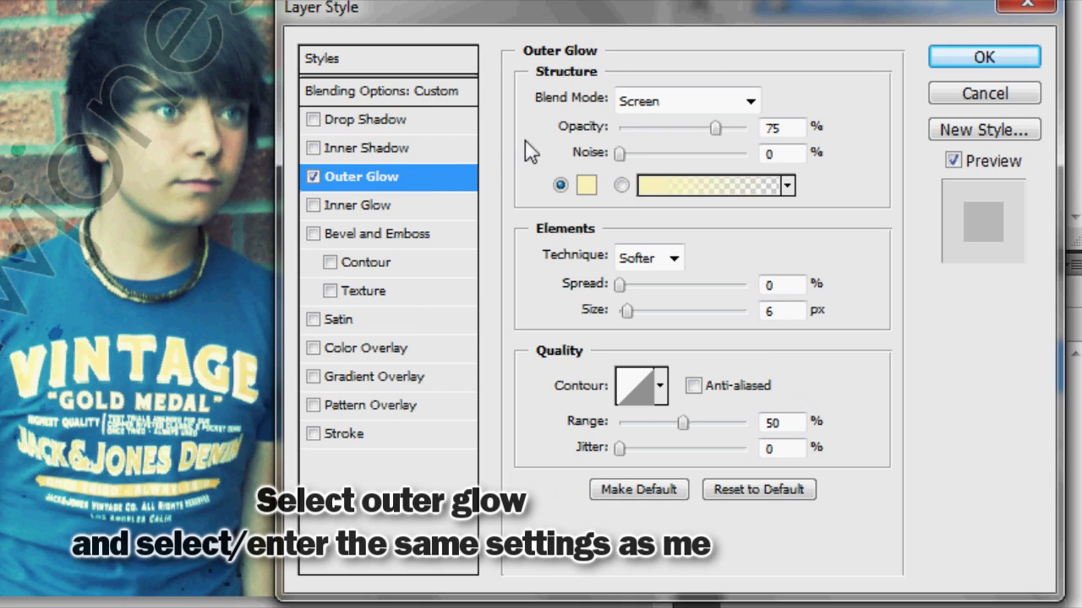
{"action": "left_click", "coordinate": [651, 101]}
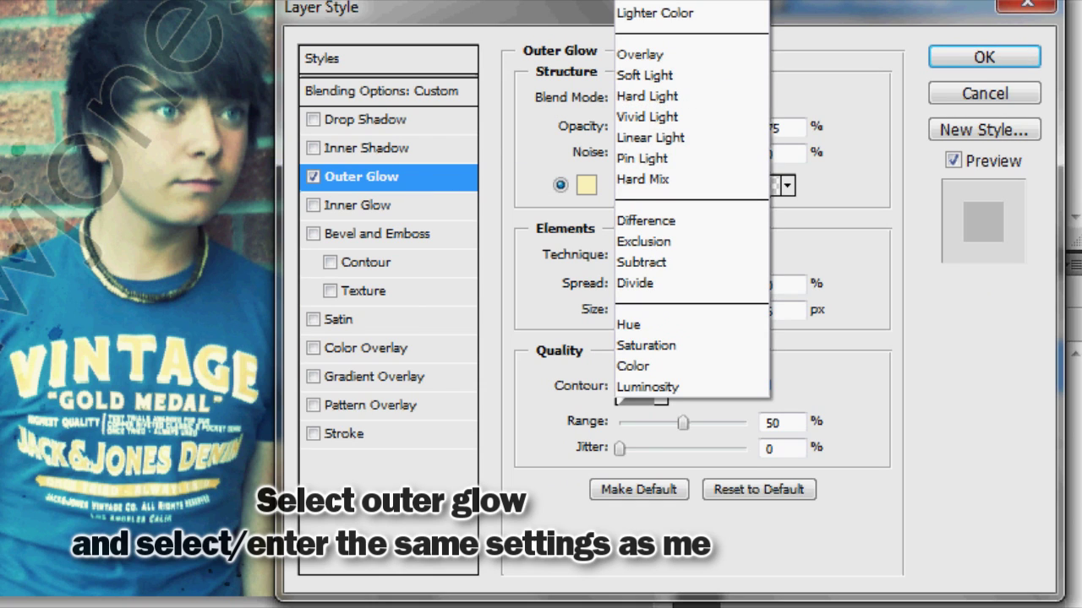
{"action": "key", "text": "Return"}
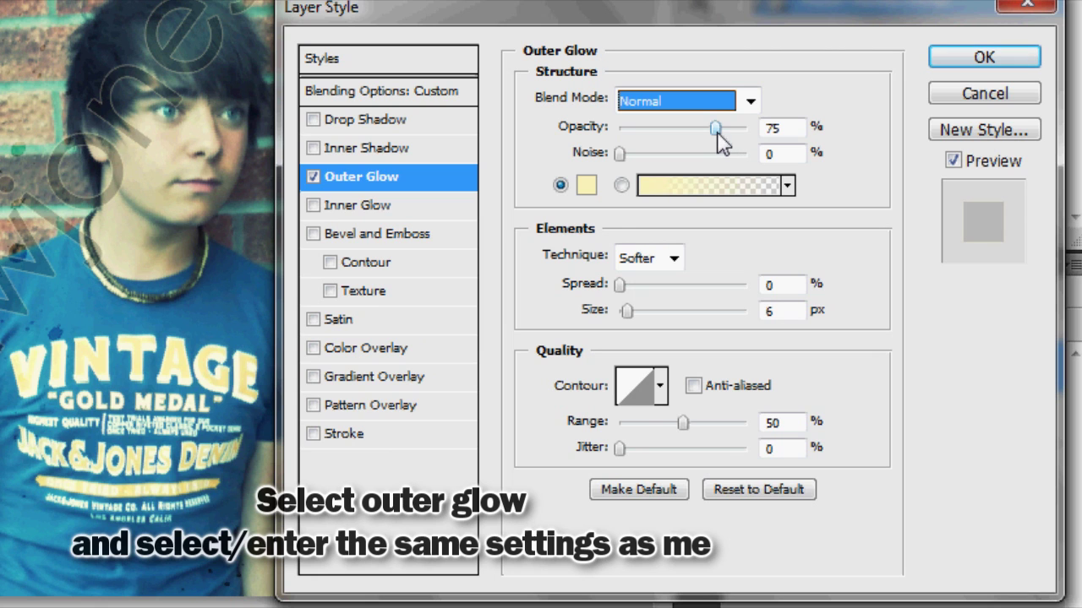
{"action": "left_click", "coordinate": [586, 188]}
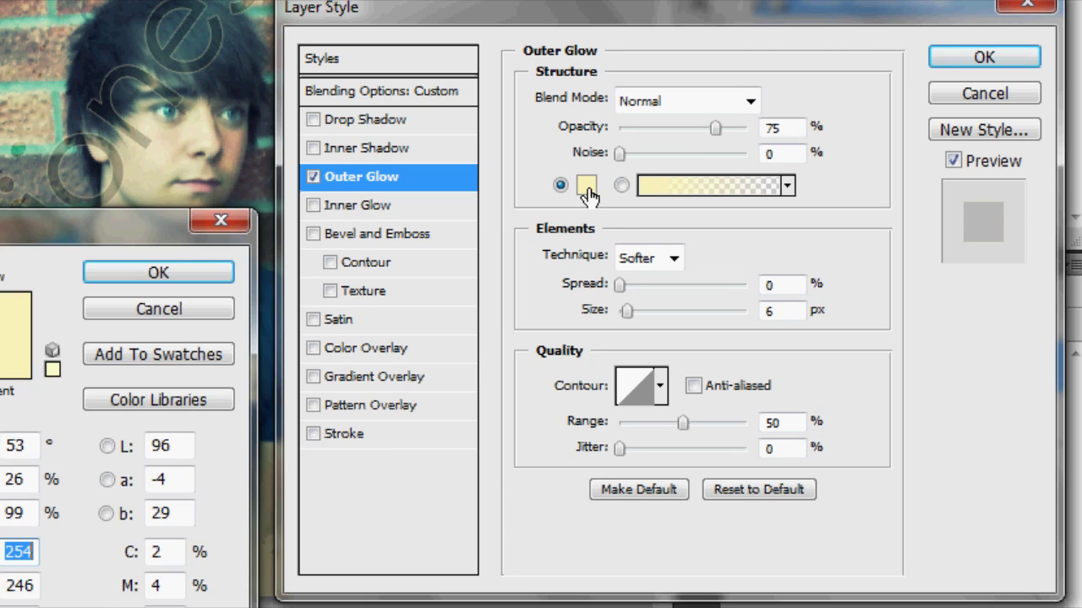
{"action": "type", "text": "ffffff"}
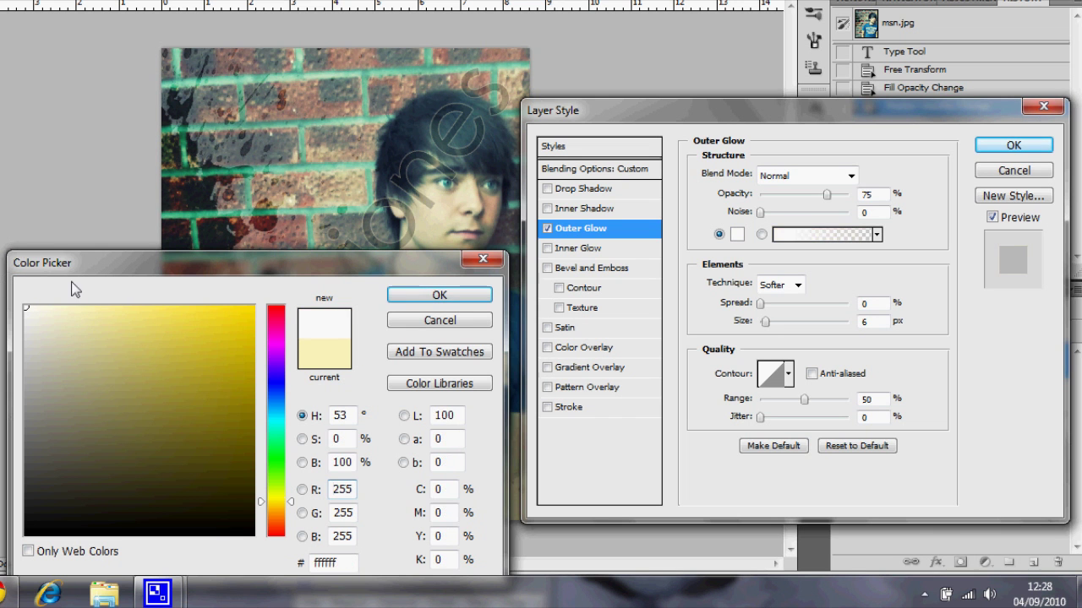
{"action": "left_click", "coordinate": [416, 296]}
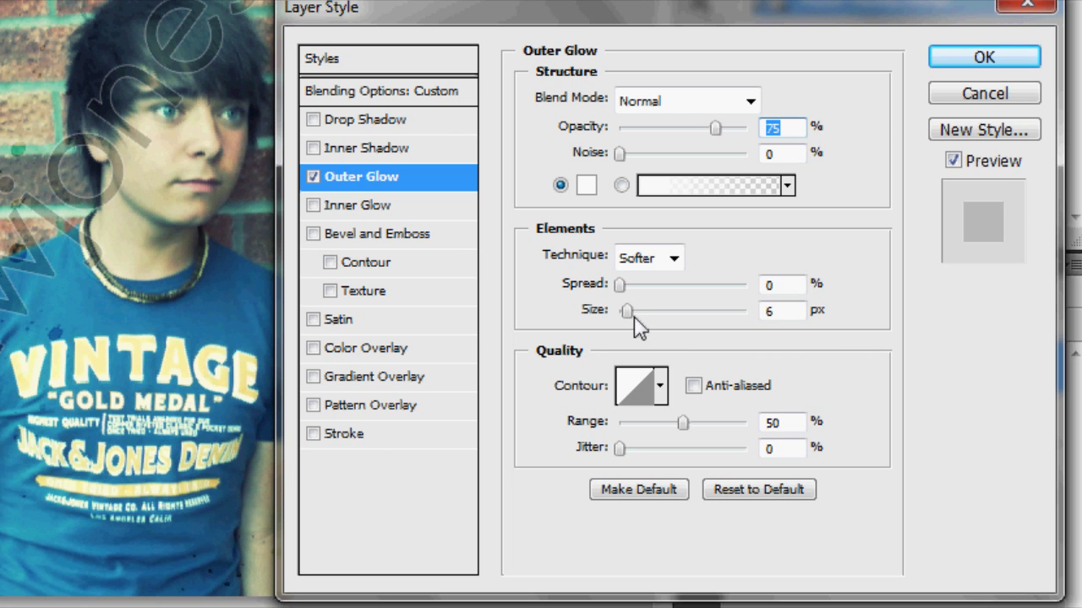
- Set the glow size to 46 px and opacity to 52%, then apply
{"action": "left_click_drag", "start_coordinate": [628, 311], "coordinate": [653, 319]}
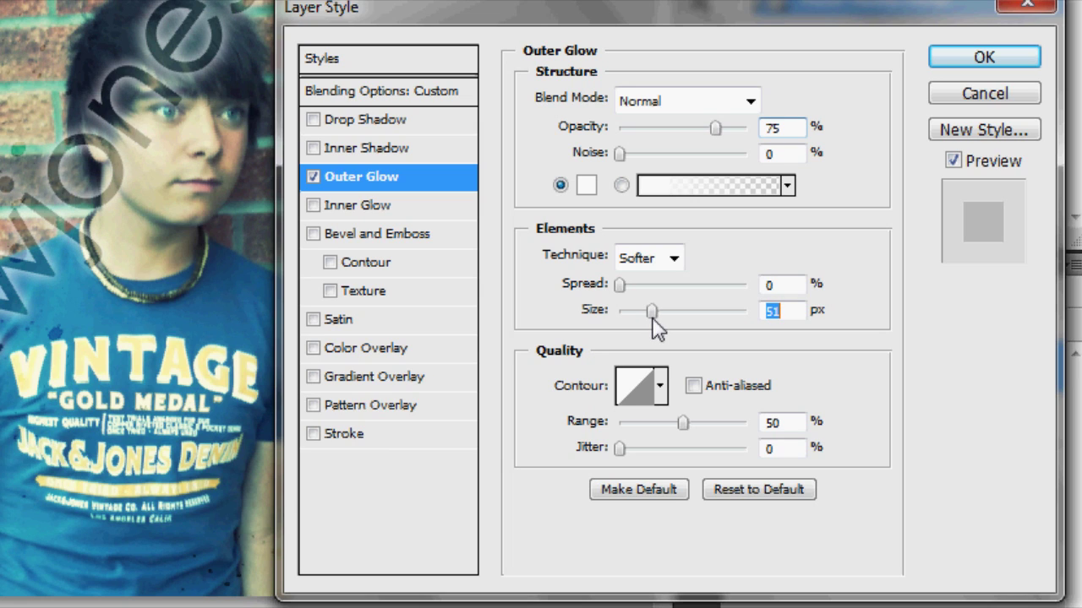
{"action": "left_click_drag", "start_coordinate": [653, 320], "coordinate": [648, 321]}
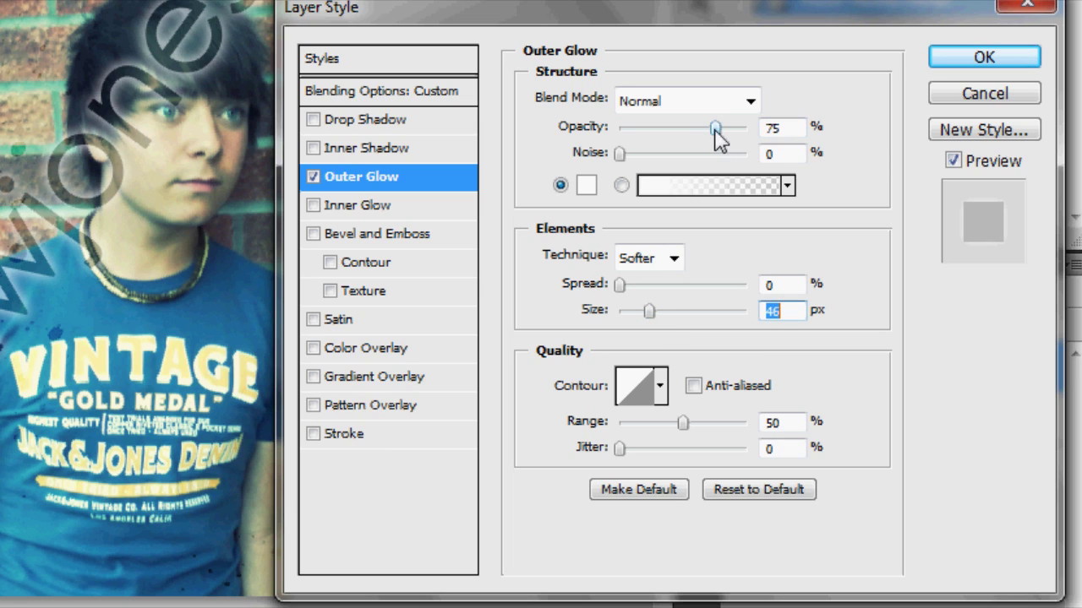
{"action": "left_click_drag", "start_coordinate": [714, 129], "coordinate": [689, 129]}
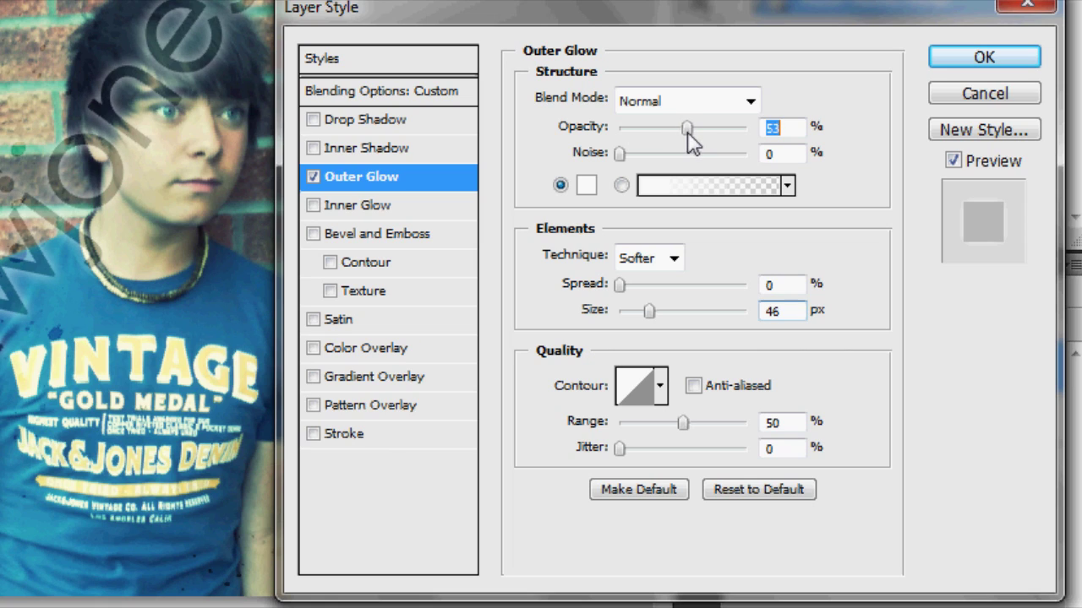
{"action": "left_click_drag", "start_coordinate": [689, 132], "coordinate": [684, 138]}
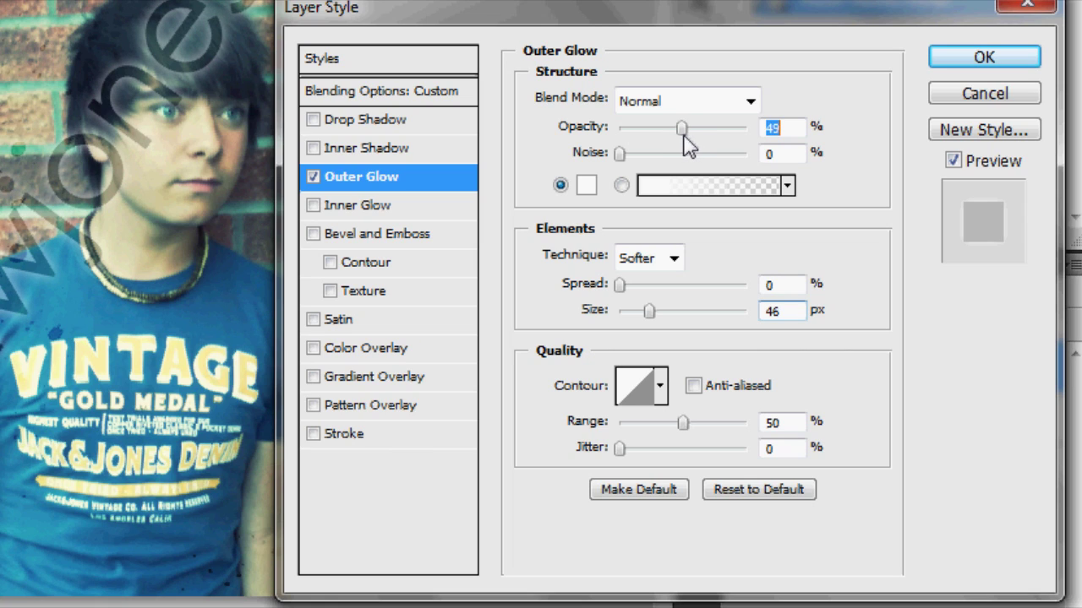
{"action": "left_click_drag", "start_coordinate": [688, 146], "coordinate": [691, 145]}
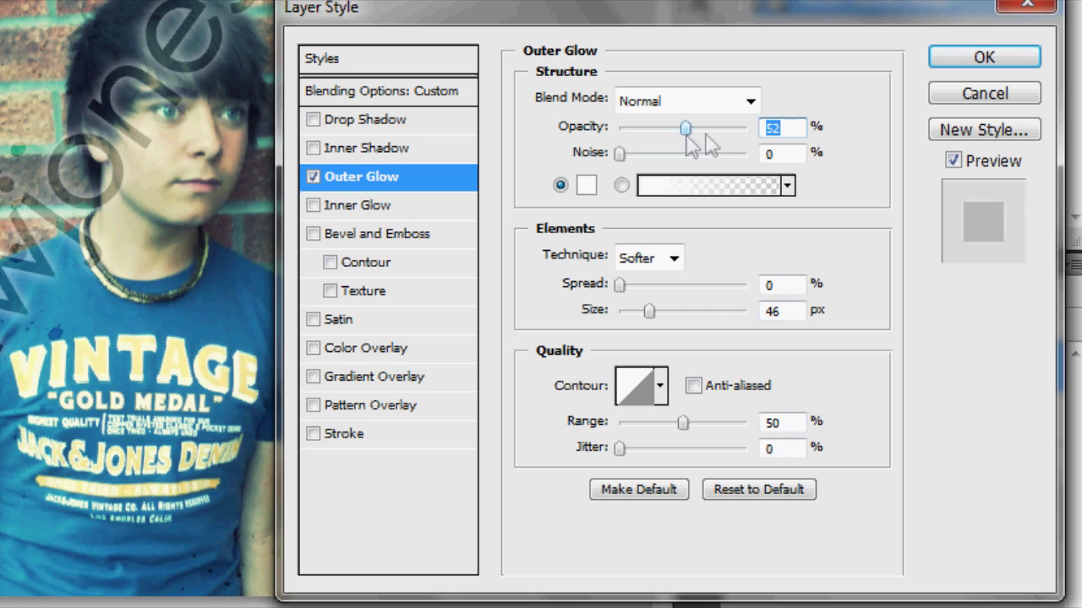
{"action": "left_click", "coordinate": [944, 68]}
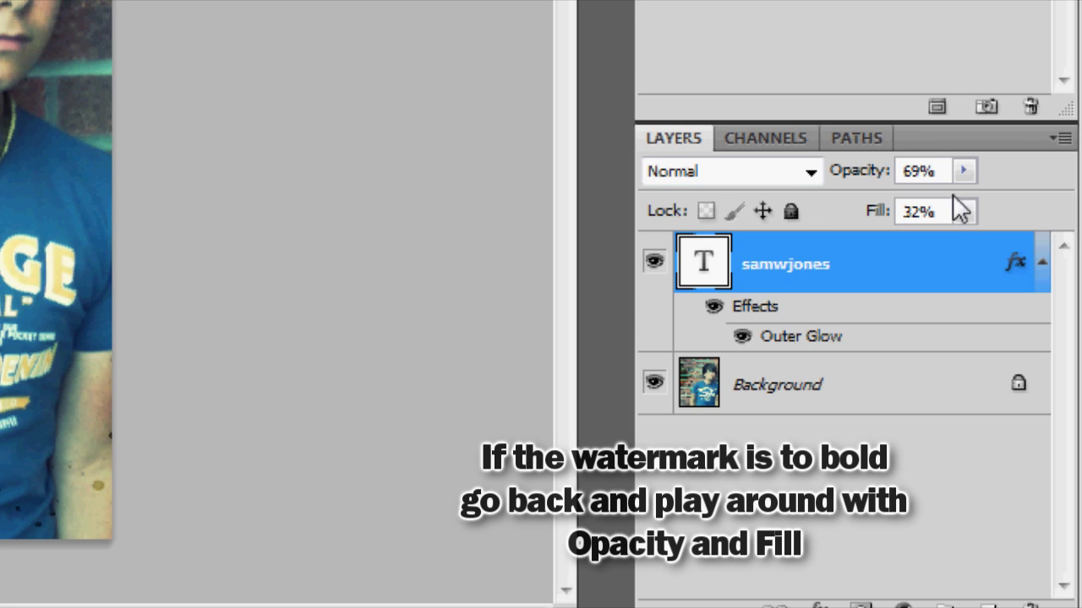
- Set the watermark layer to 27% fill and 57% opacity
{"action": "left_click", "coordinate": [1021, 363]}
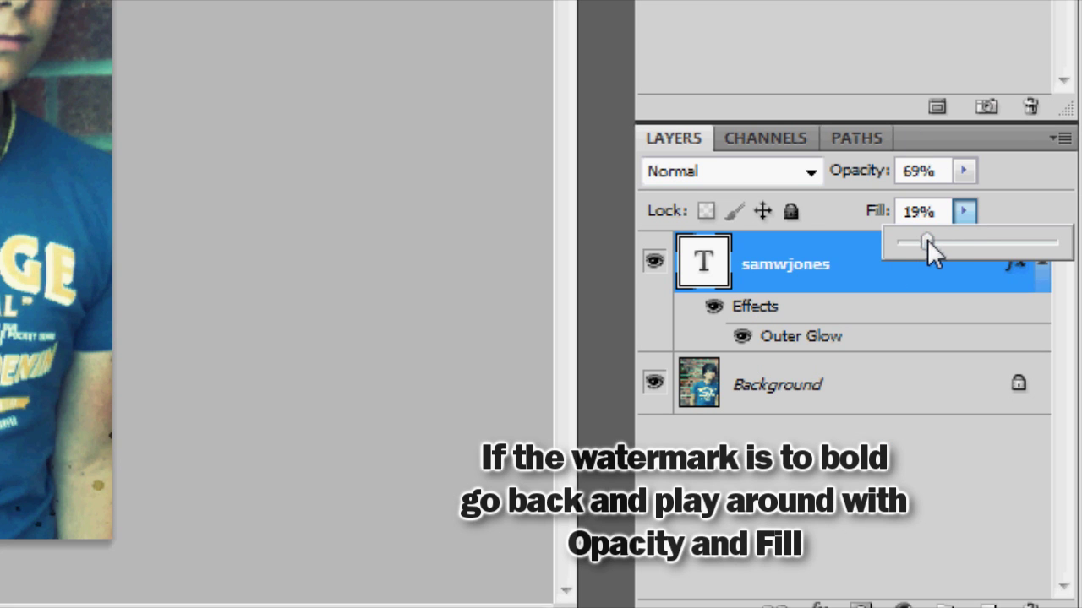
{"action": "left_click", "coordinate": [962, 172]}
{"action": "left_click_drag", "start_coordinate": [933, 210], "coordinate": [953, 203]}
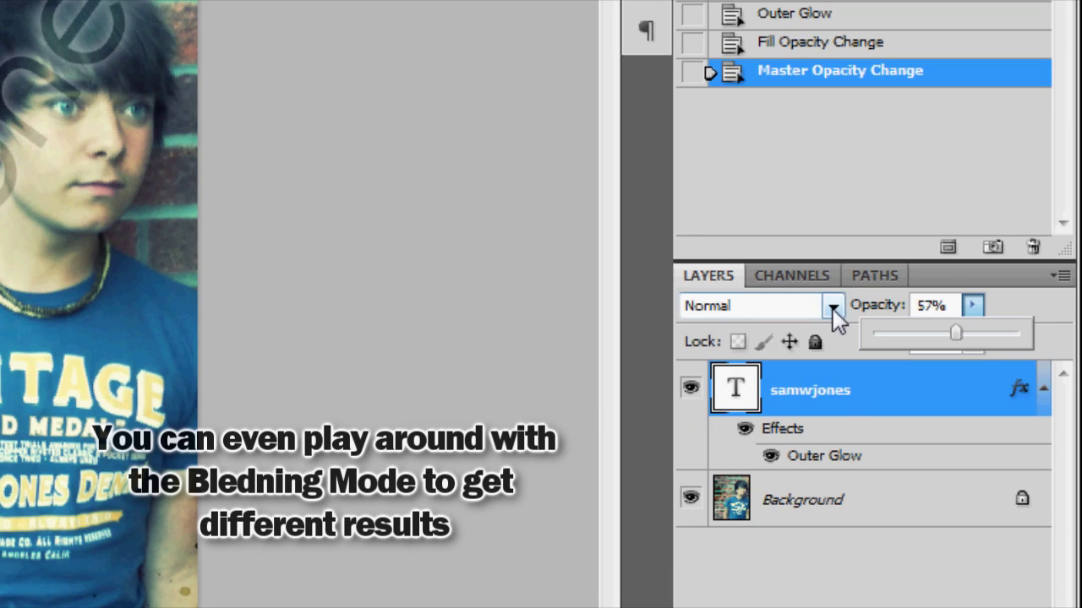
- Try Overlay and Soft Light blending, then settle on Vivid Light
{"action": "left_click", "coordinate": [833, 308]}
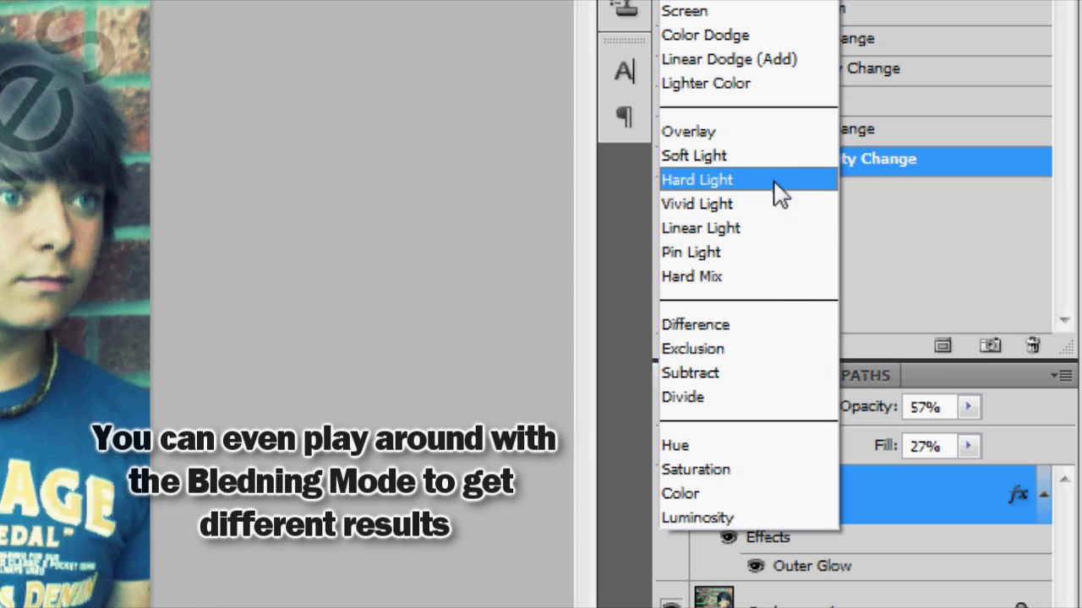
{"action": "left_click", "coordinate": [772, 134]}
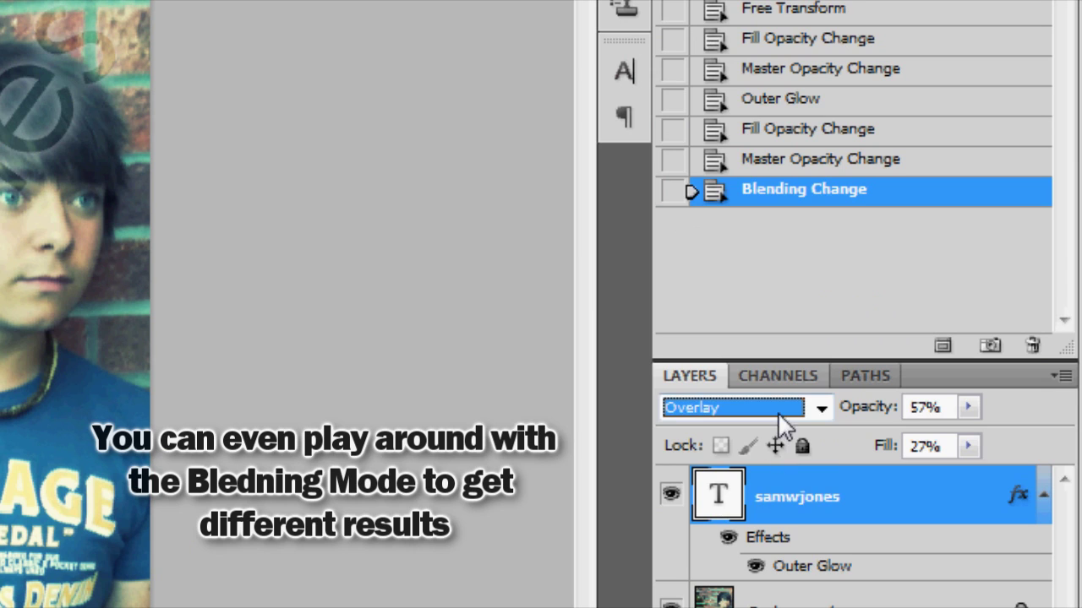
{"action": "left_click", "coordinate": [778, 412]}
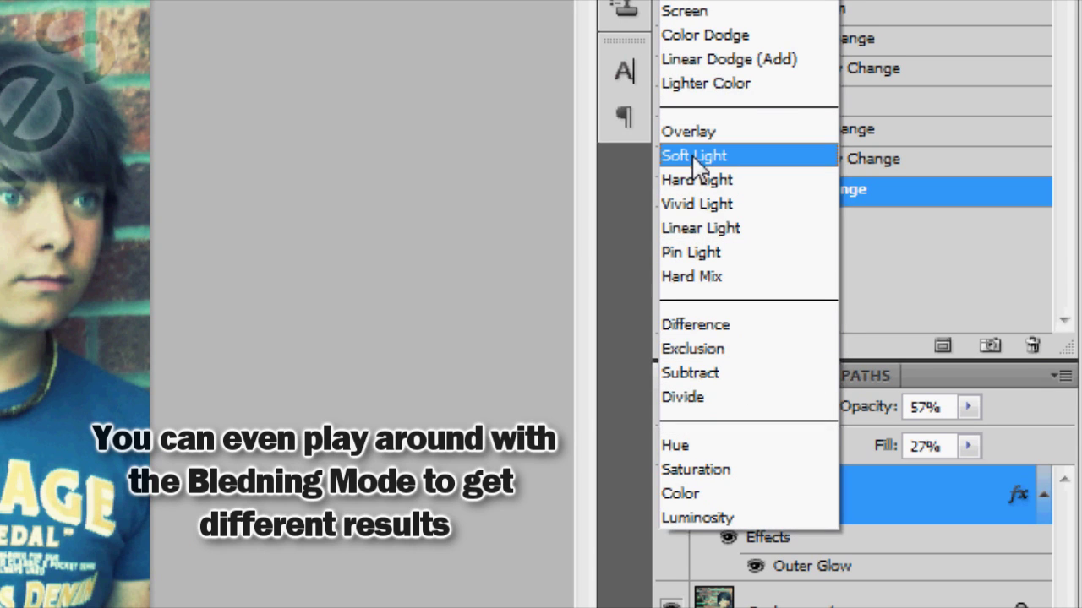
{"action": "left_click", "coordinate": [695, 157]}
{"action": "left_click", "coordinate": [754, 414]}
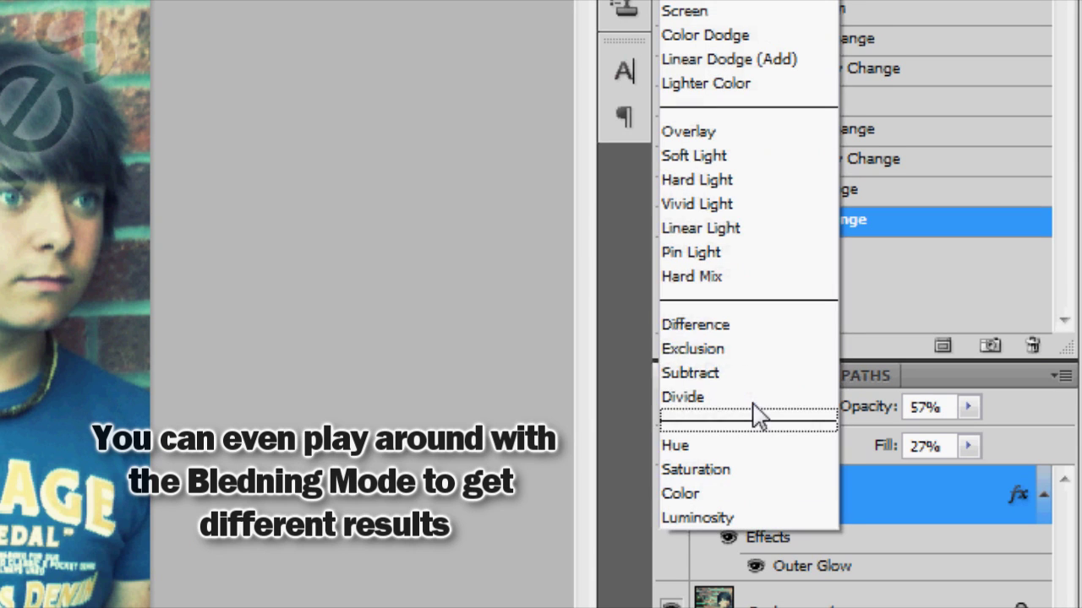
{"action": "left_click", "coordinate": [741, 203]}
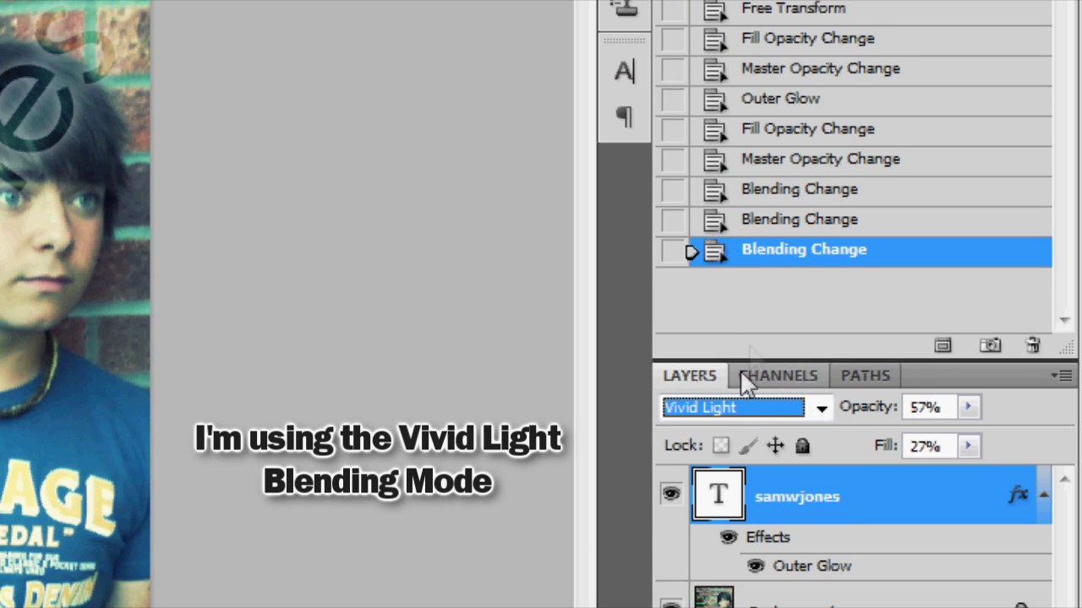